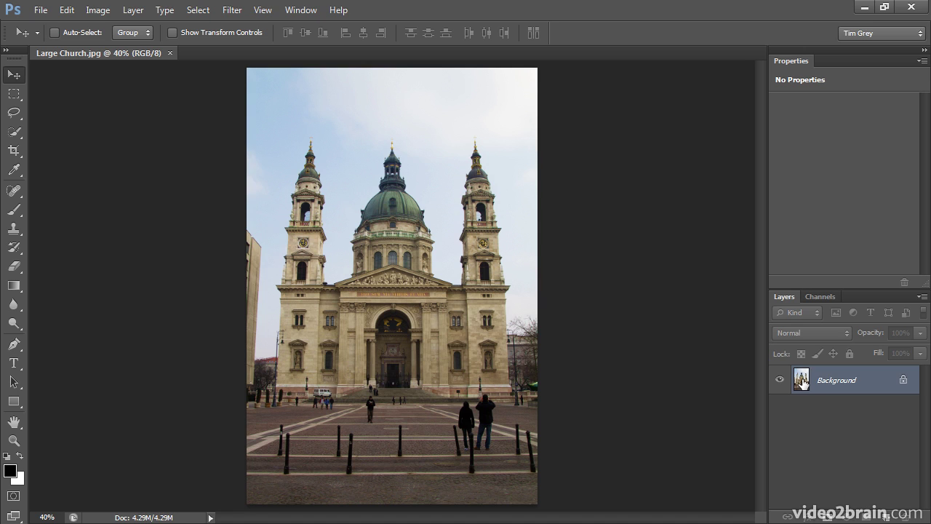
Duplicate the church photo's Background layer into a new Background copy layer
drag(803, 380, 888, 517)
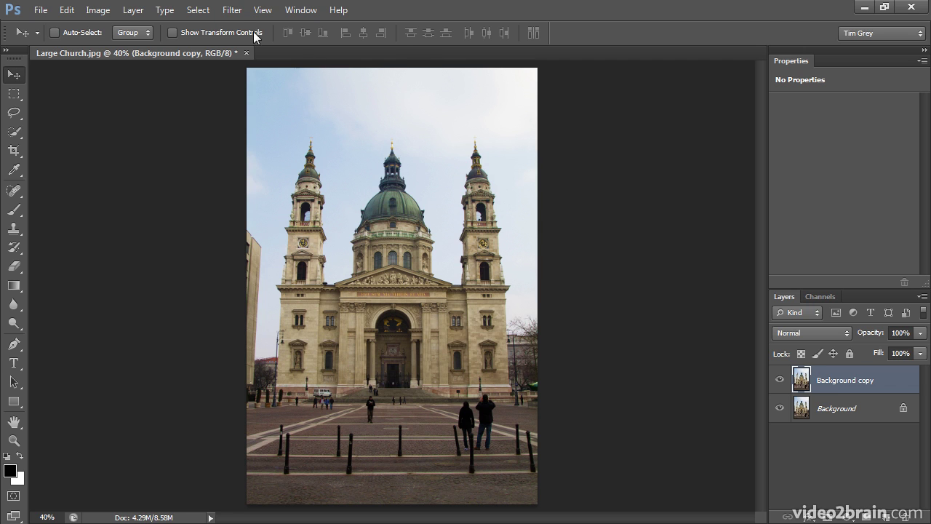
In Lens Correction's Custom settings, set Vertical Perspective -25, show the grid, and set Remove Distortion +13
click(233, 10)
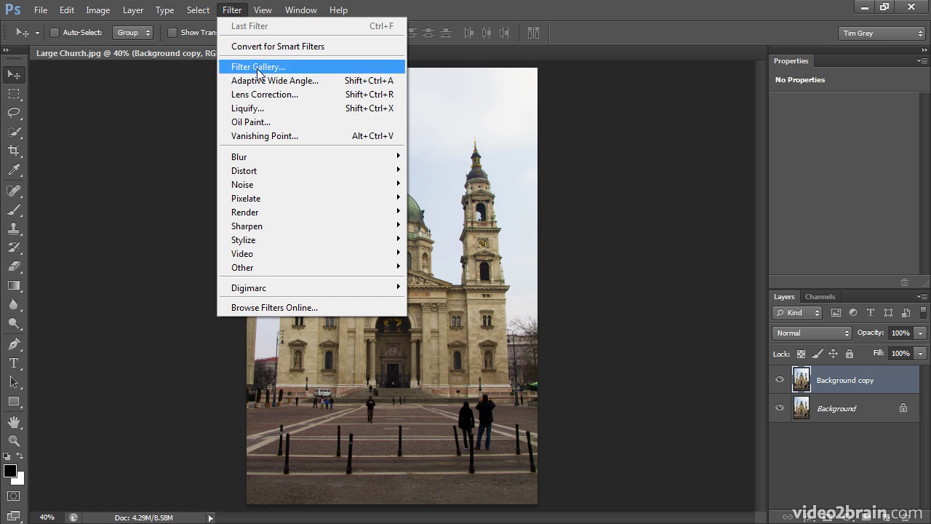
click(274, 98)
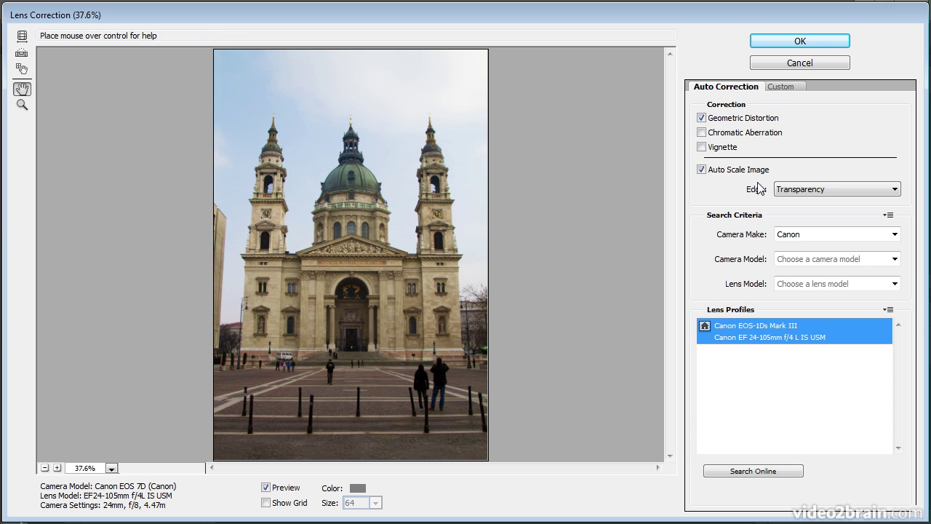
click(785, 88)
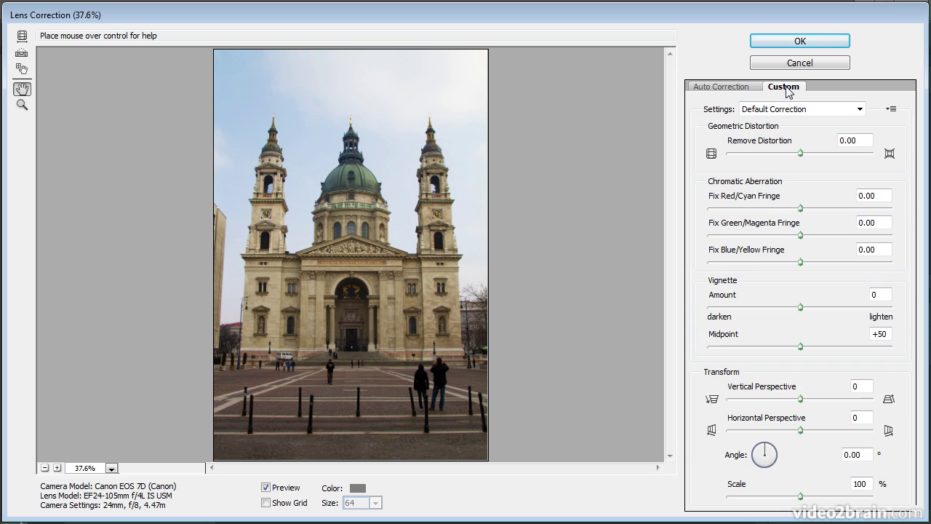
mouse_move(800, 399)
mouse_down()
mouse_move(825, 403)
mouse_move(785, 409)
mouse_up()
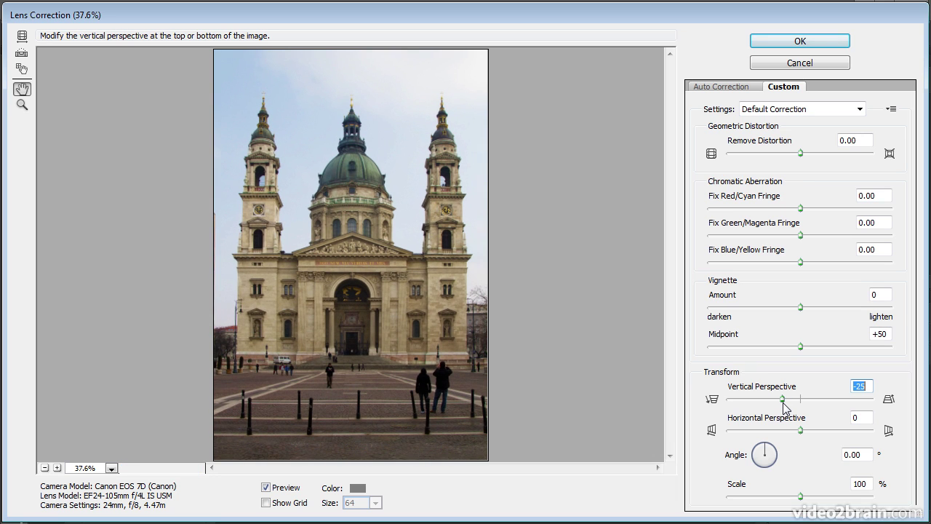
click(291, 503)
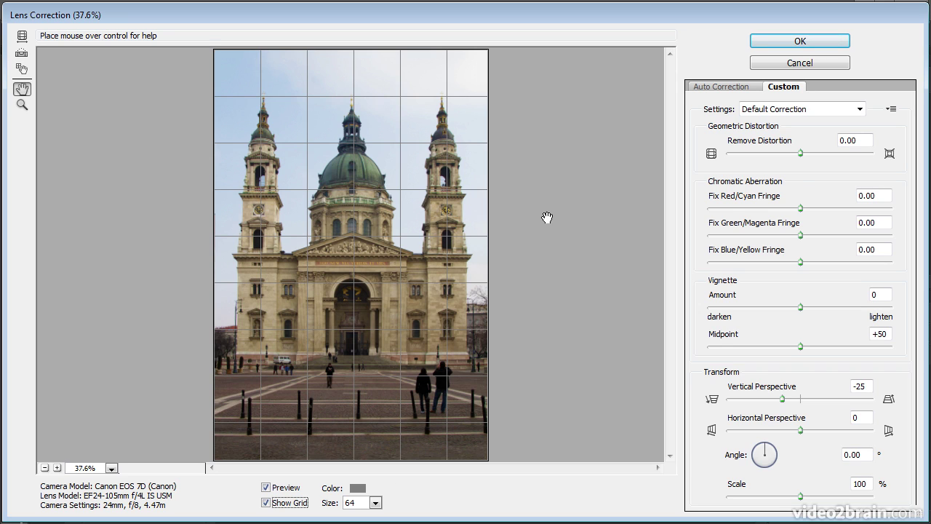
mouse_move(800, 153)
mouse_down()
mouse_move(793, 159)
mouse_move(812, 159)
mouse_up()
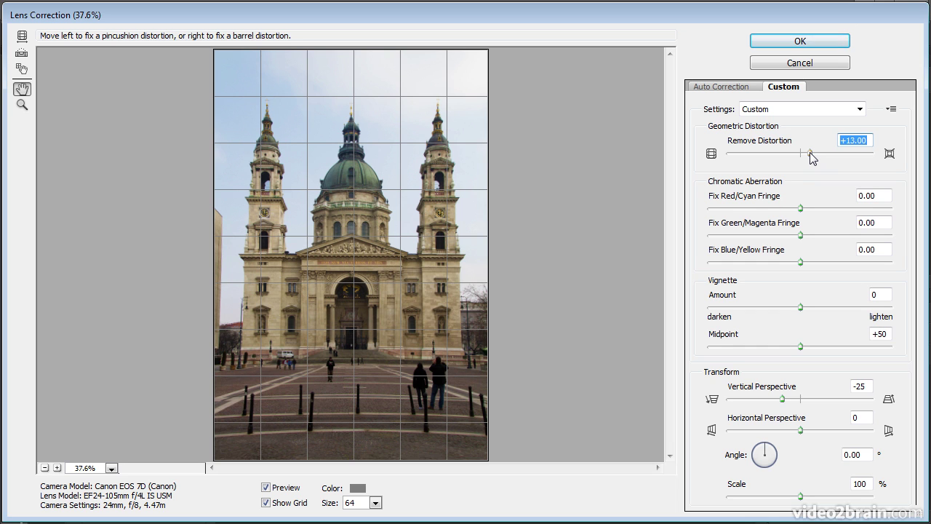
Apply the lens correction, then put the Background copy into Free Transform before turning on the grid
click(807, 45)
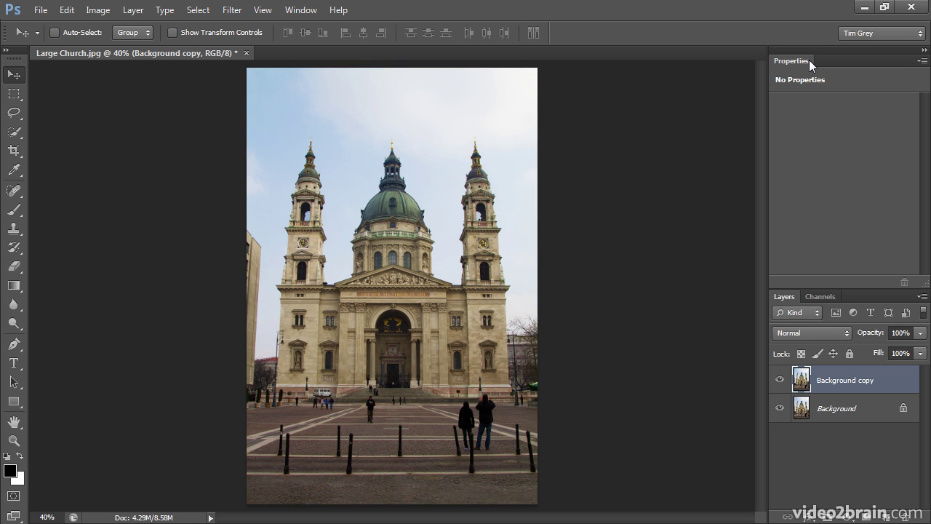
click(69, 10)
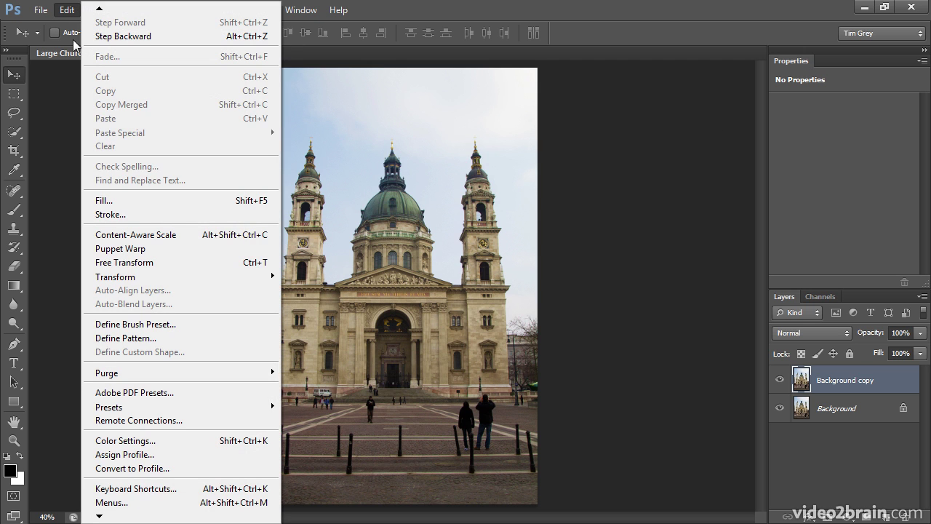
click(116, 266)
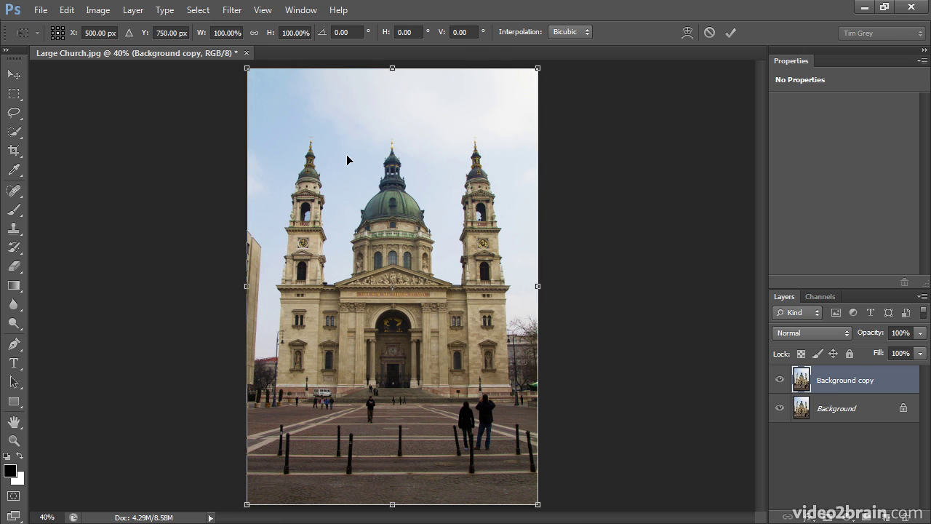
click(263, 9)
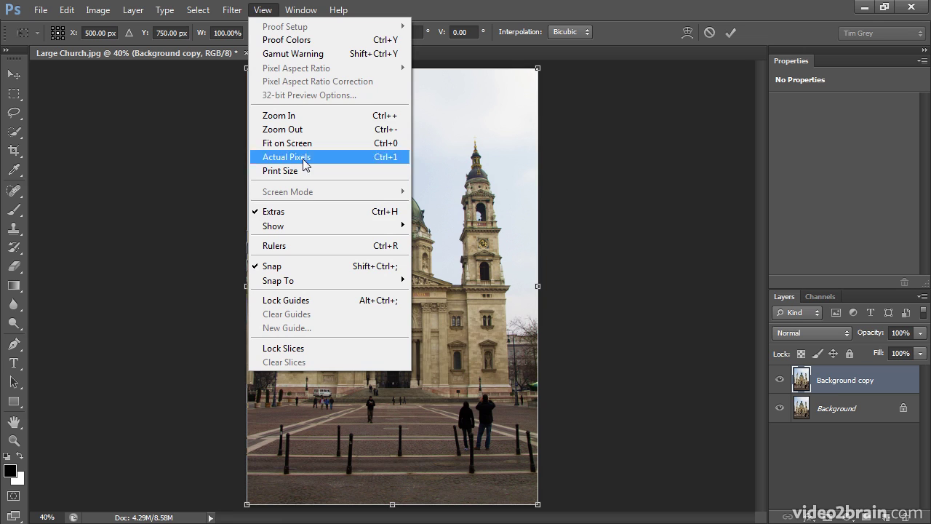
mouse_move(315, 226)
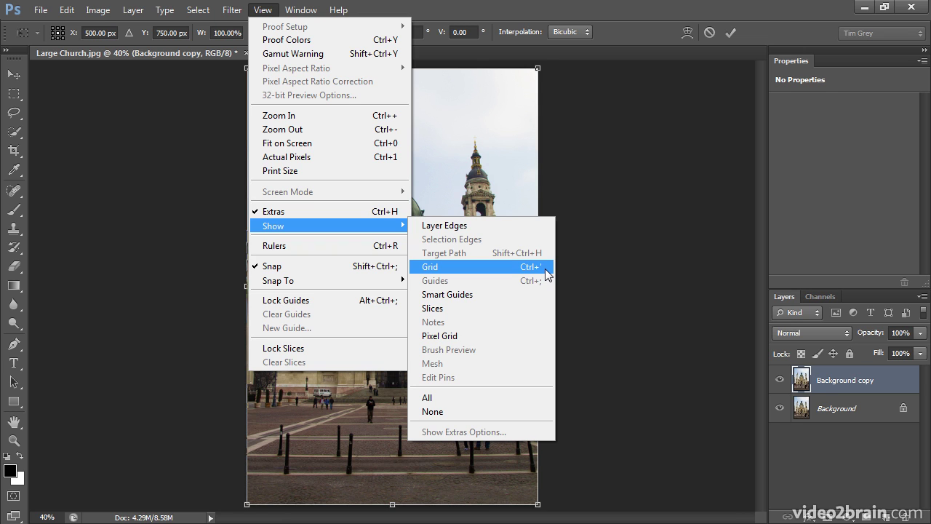
Show the grid and skew the top-right corner outward to 110.25% width and -3.91° skew
click(498, 273)
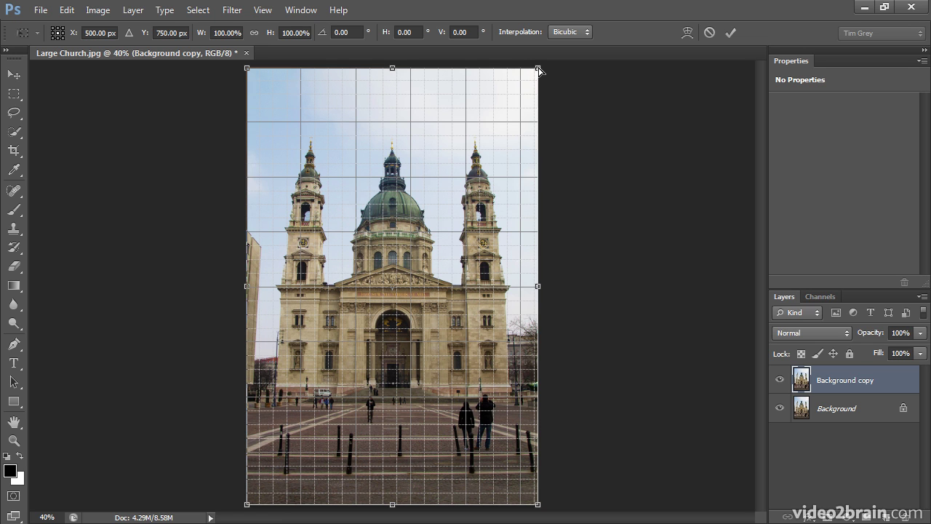
drag(540, 70, 561, 69)
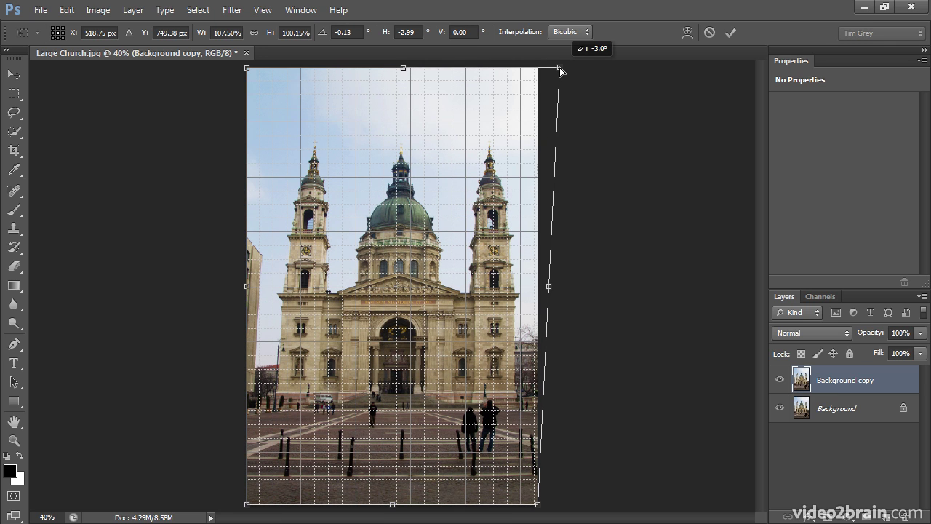
drag(561, 69, 568, 71)
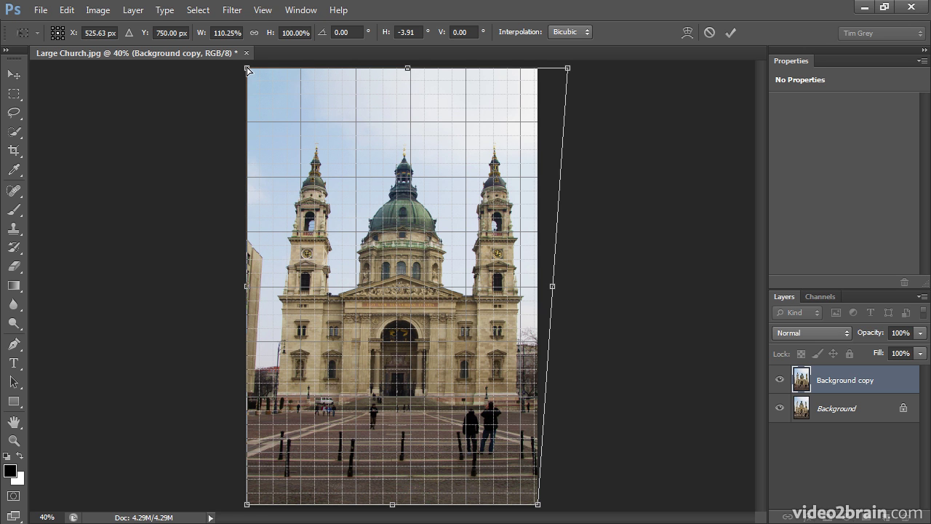
Flare both top corners outward, widening the layer to 125% with a -4.68° skew
drag(247, 68, 209, 69)
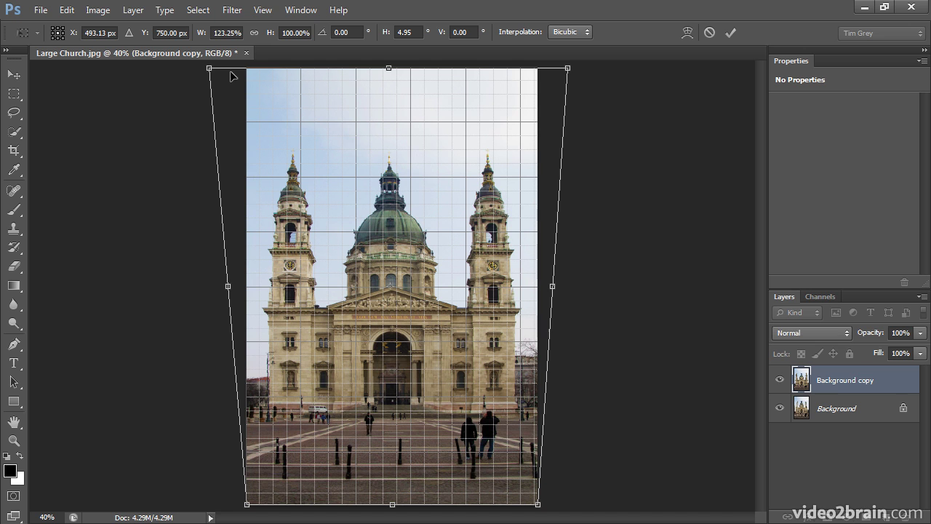
drag(568, 69, 576, 69)
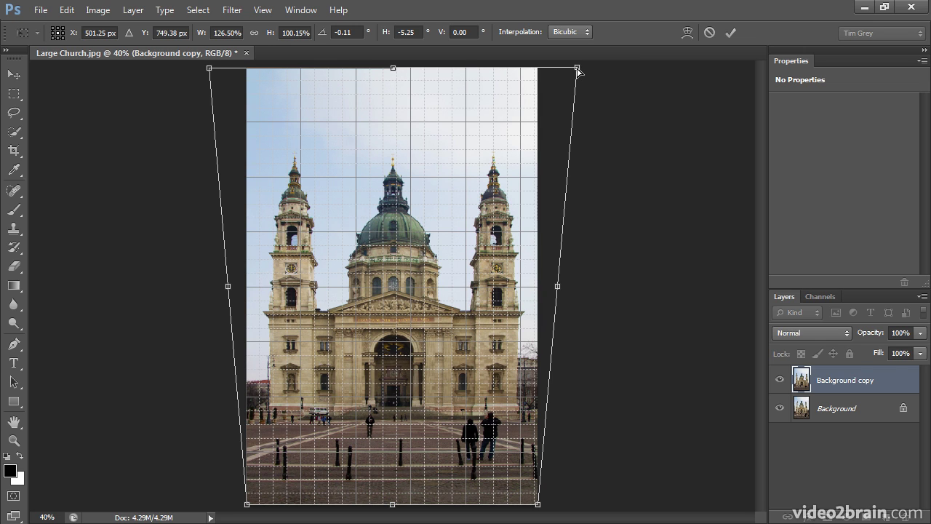
drag(577, 68, 574, 68)
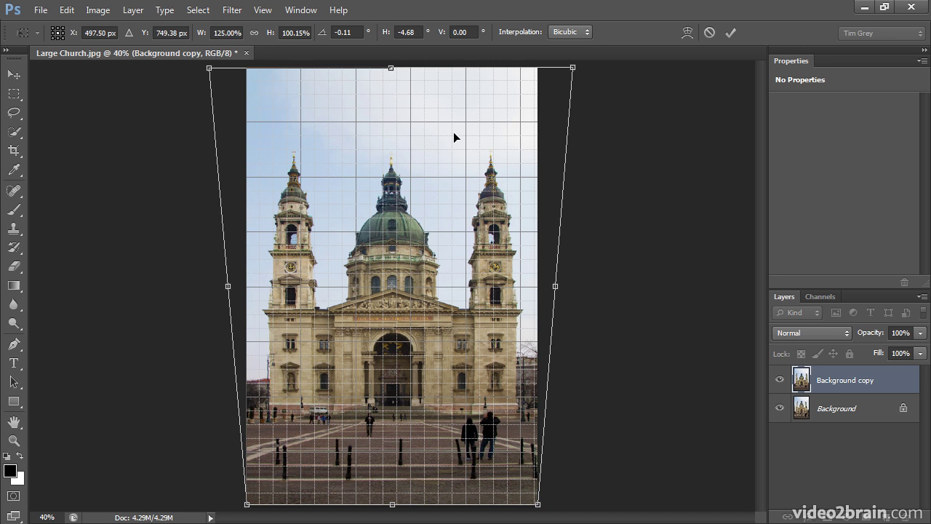
Stretch the church layer slightly taller from the top and check the facade detail up close
key(ctrl+minus)
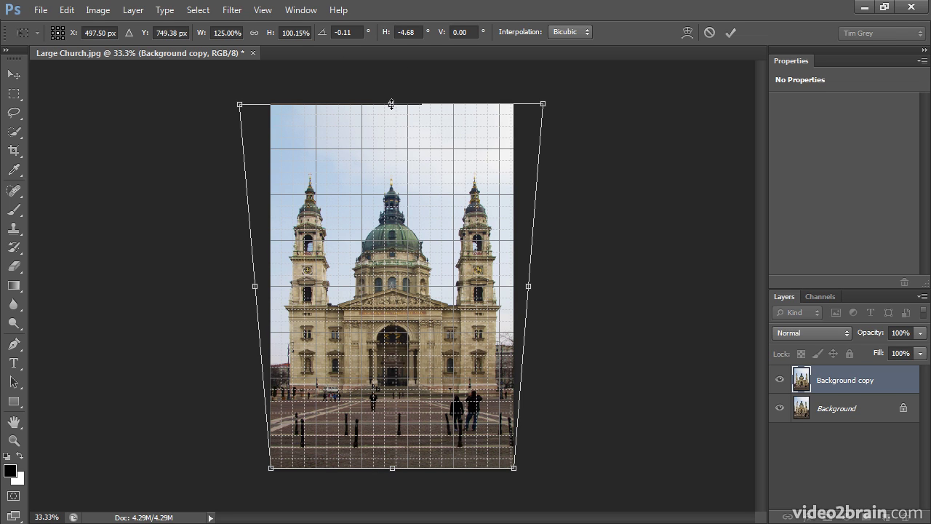
drag(392, 104, 392, 97)
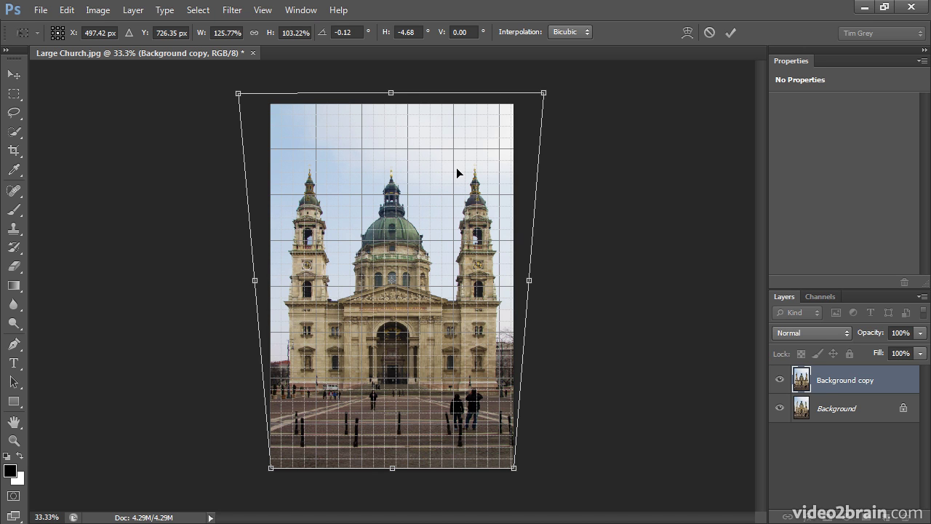
key(ctrl+plus)
key(ctrl+plus)
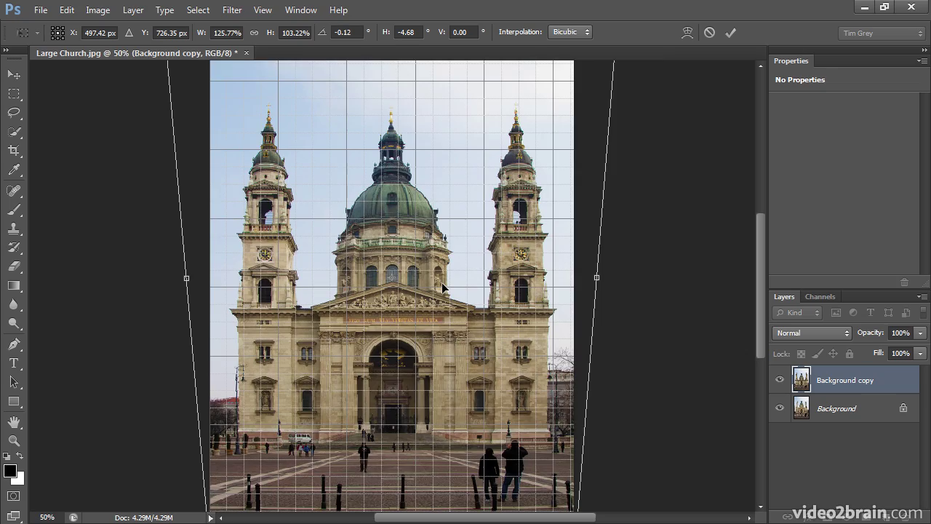
key(ctrl+plus)
key(ctrl+plus)
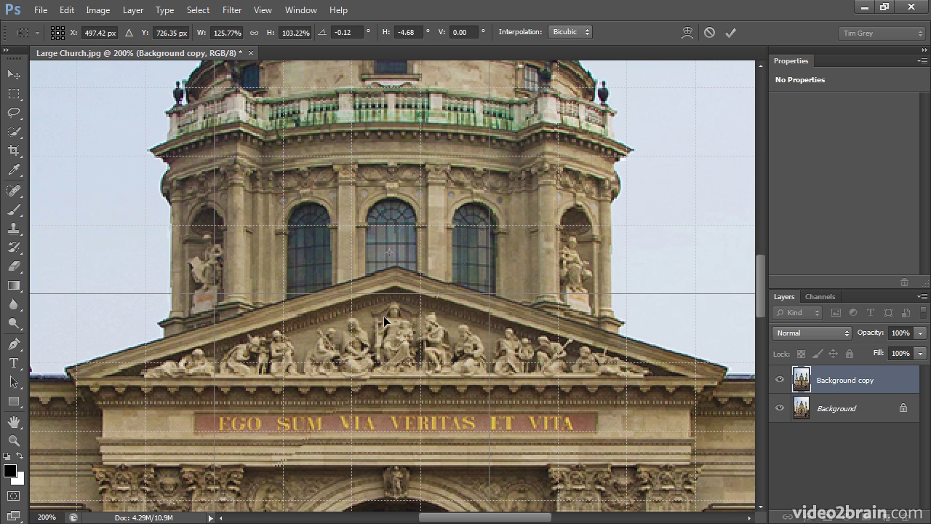
key(ctrl+0)
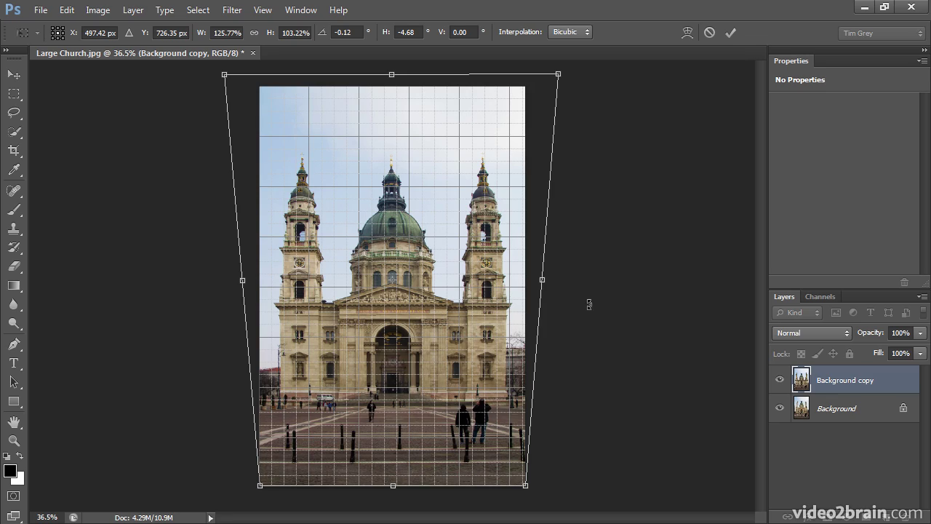
Set the layer rotation to 0° and commit the transform at 125.77% width, 103.22% height
mouse_move(585, 283)
mouse_down()
mouse_move(580, 300)
mouse_move(575, 267)
mouse_move(570, 283)
mouse_up()
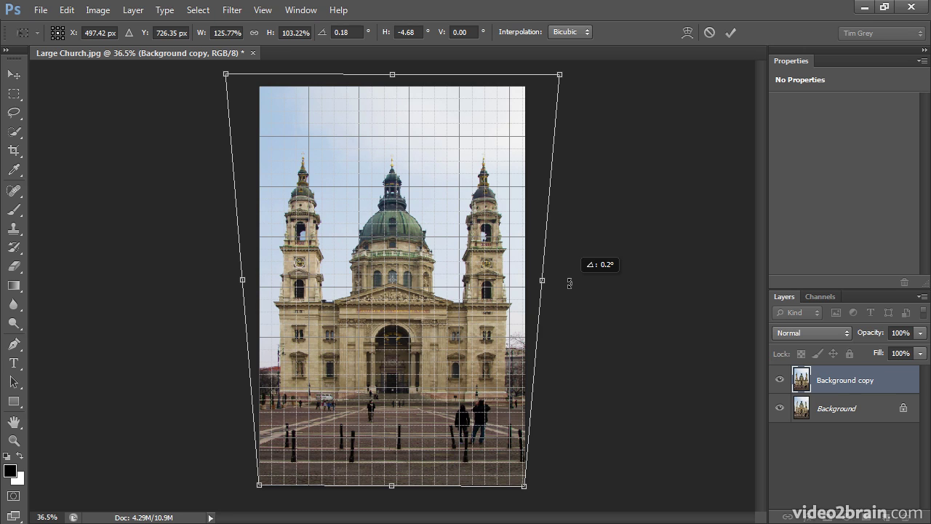
drag(570, 283, 569, 282)
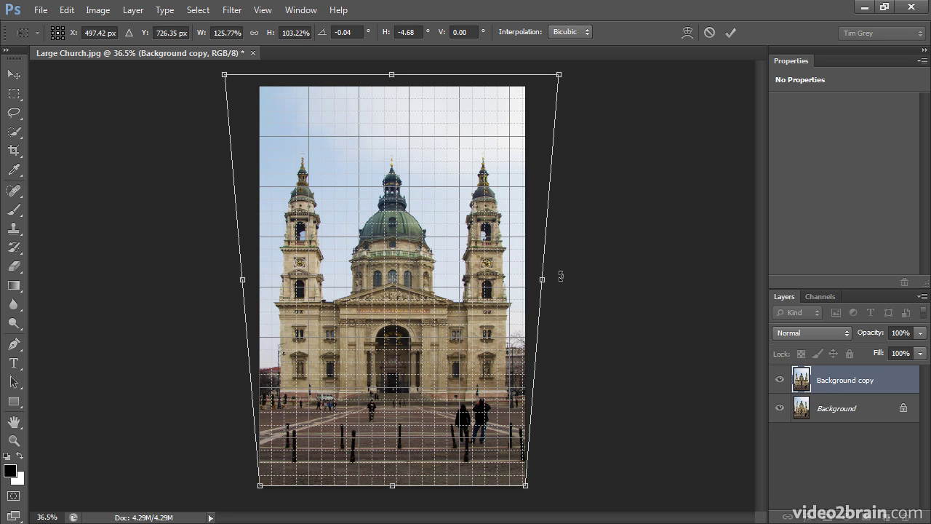
drag(561, 276, 557, 274)
double_click(354, 34)
text(0)
key(Return)
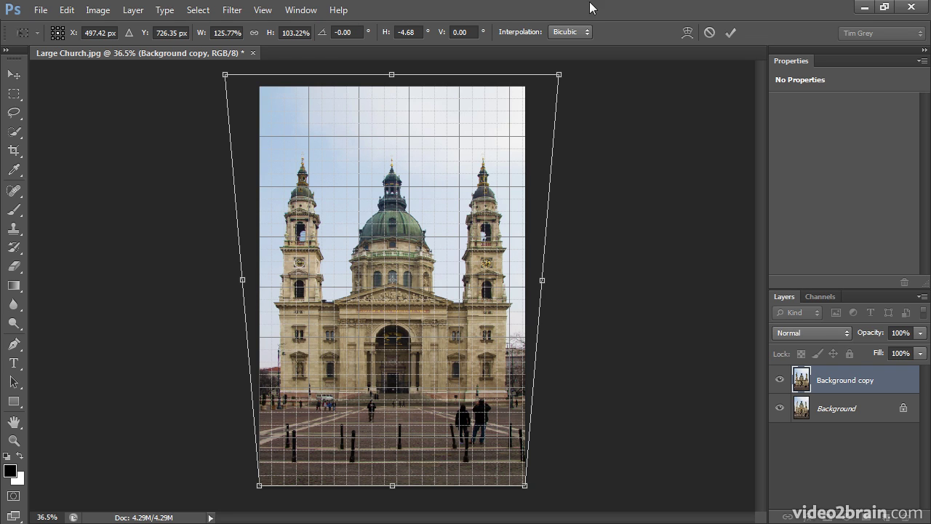
click(730, 33)
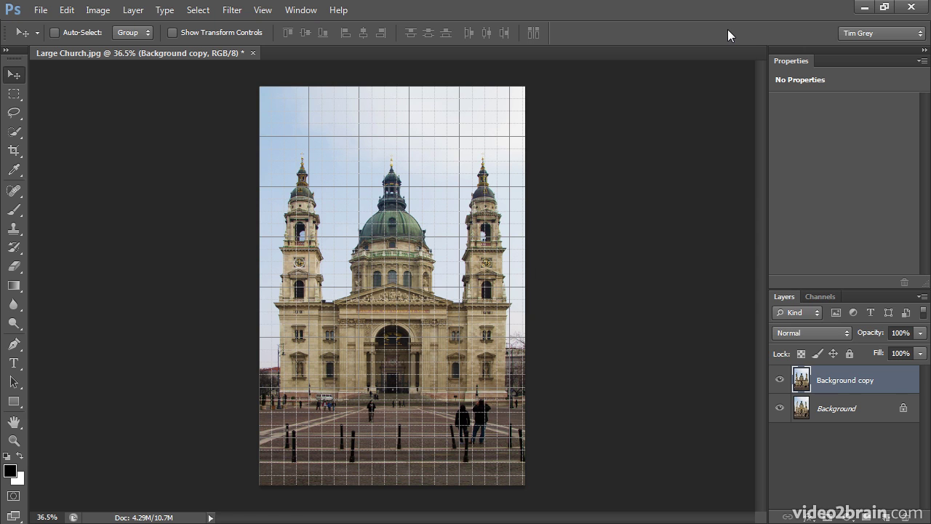
Switch off the grid overlay through View > Show > Grid
click(263, 9)
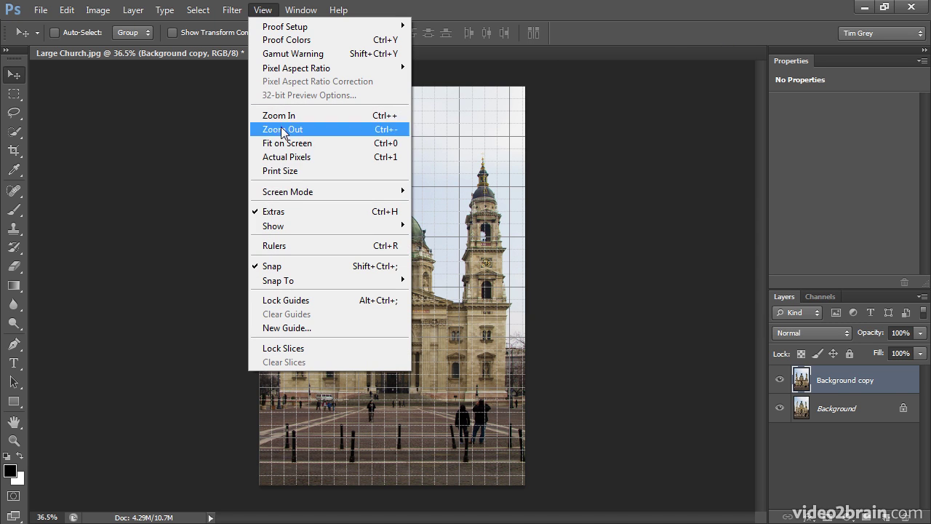
mouse_move(405, 228)
click(468, 266)
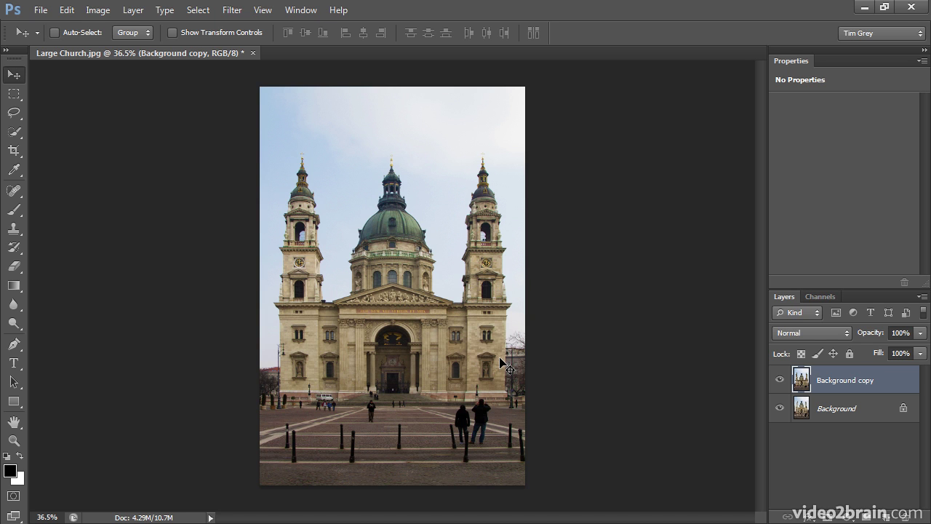
Reopen Lens Correction with Show Grid on and Geometric Distortion and Auto Scale Image unchecked
click(233, 11)
click(270, 95)
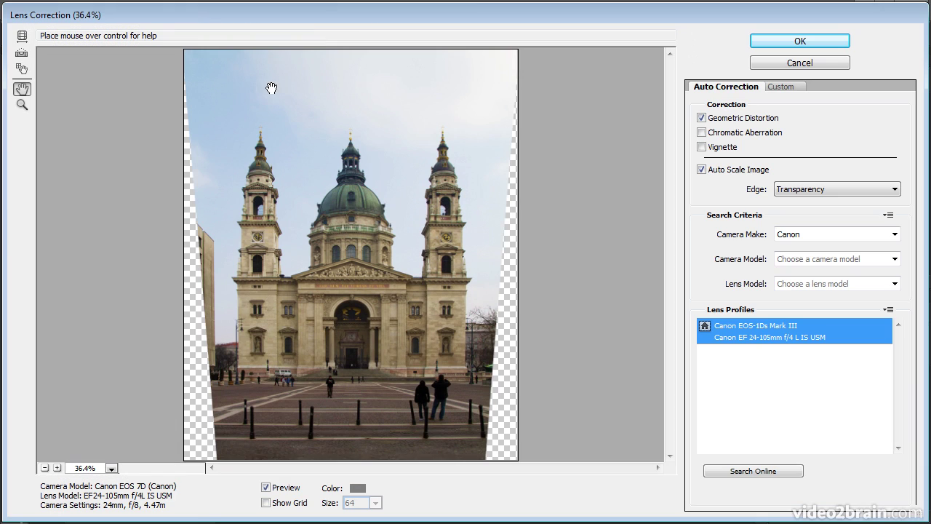
click(267, 502)
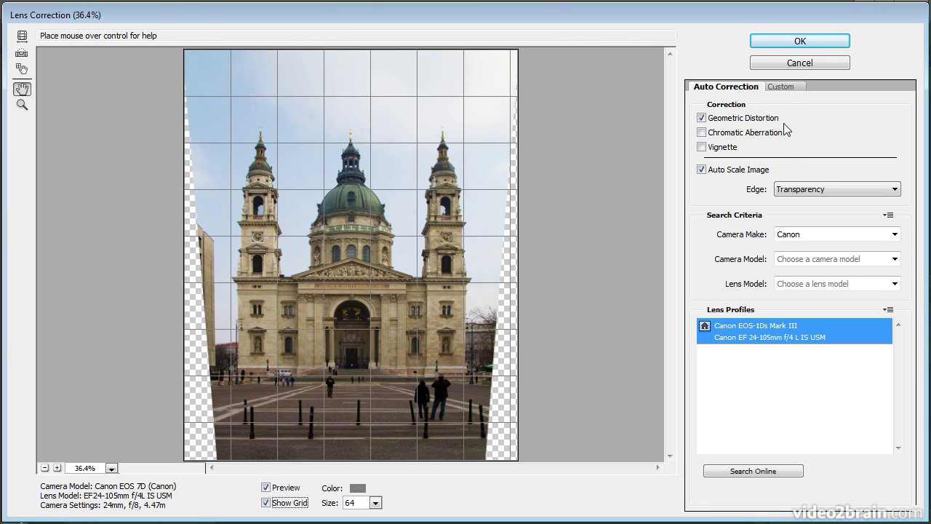
click(702, 118)
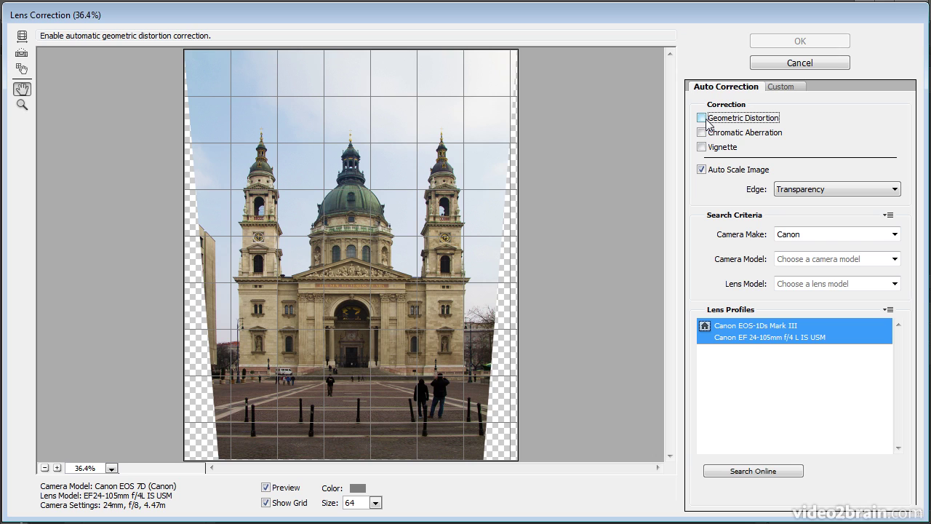
click(702, 170)
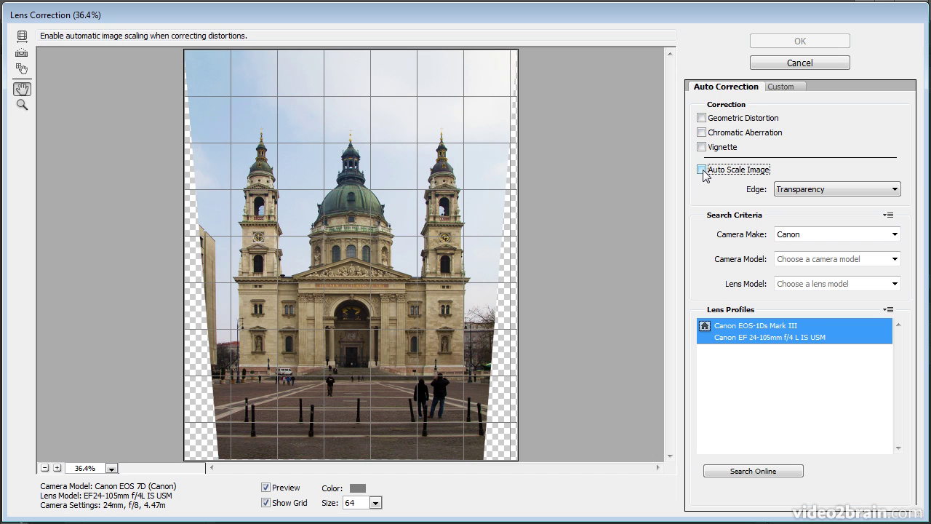
Set Remove Distortion to +4.00 in the Custom settings and apply the filter
click(782, 88)
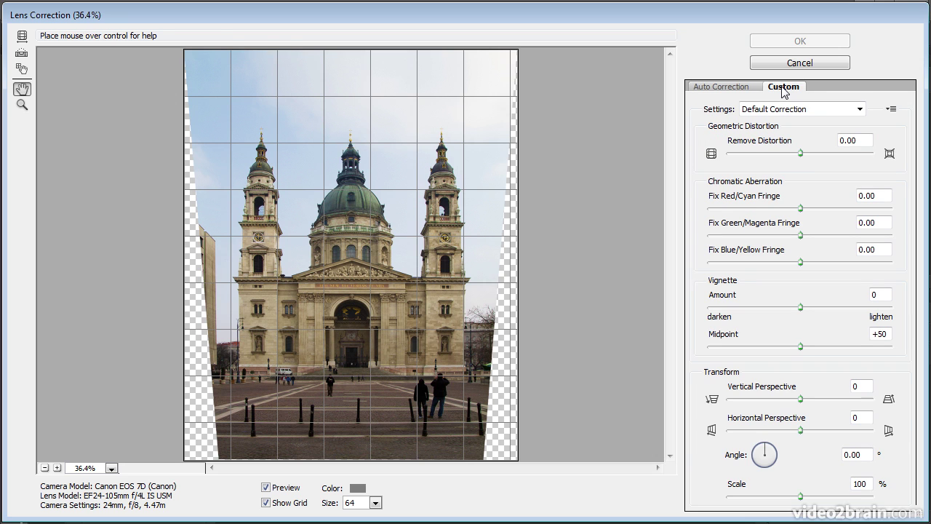
mouse_move(802, 153)
mouse_down()
mouse_move(787, 154)
mouse_move(804, 153)
mouse_up()
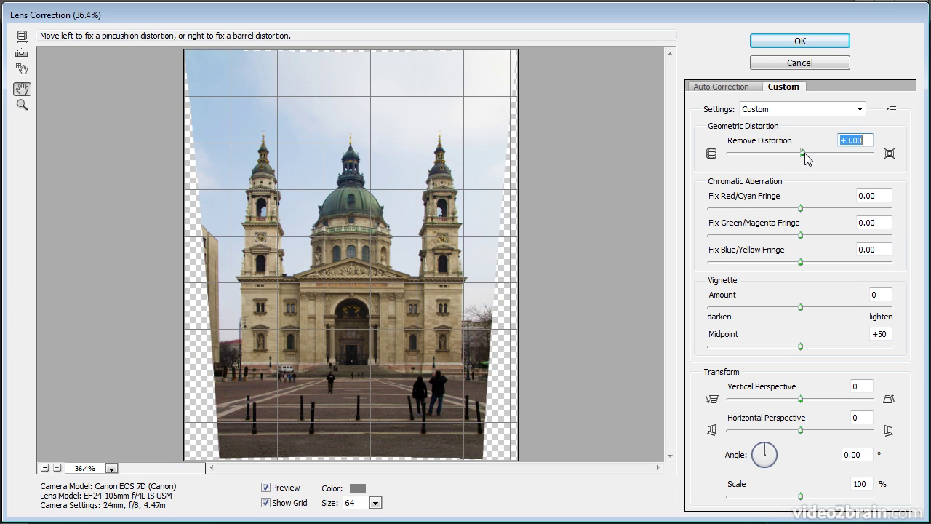
drag(804, 153, 805, 153)
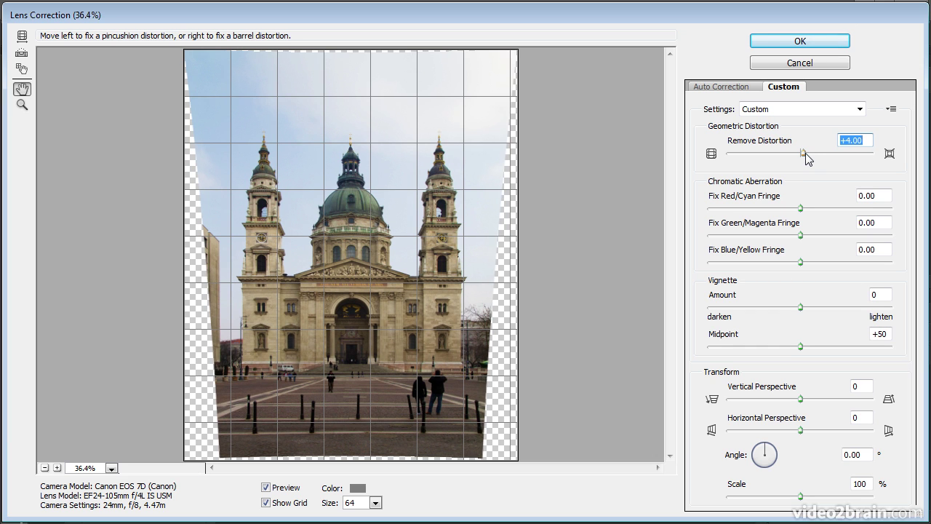
click(803, 41)
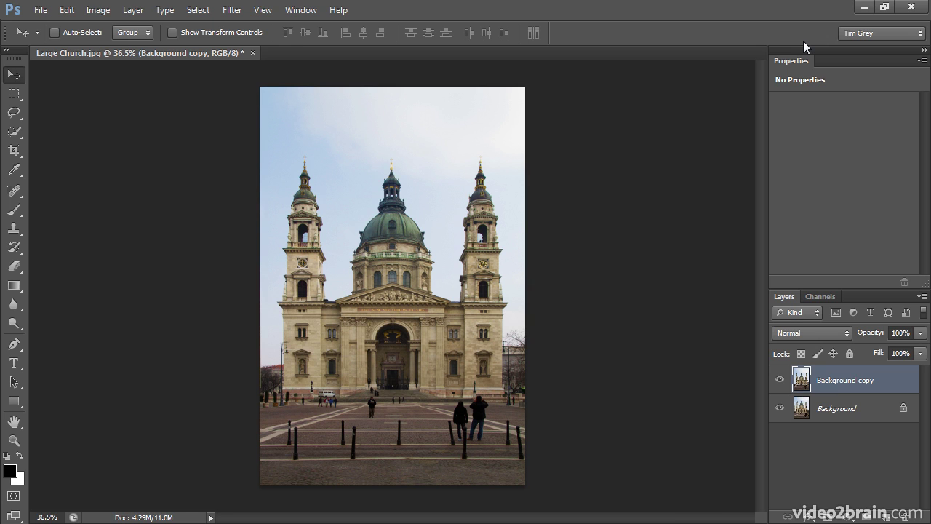
click(779, 379)
click(779, 379)
click(780, 379)
click(780, 379)
click(779, 379)
click(779, 379)
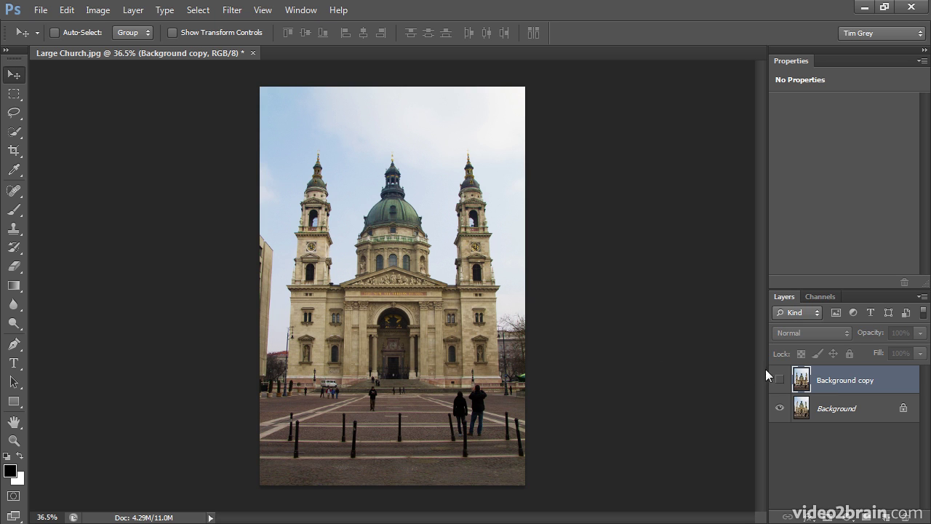
click(779, 379)
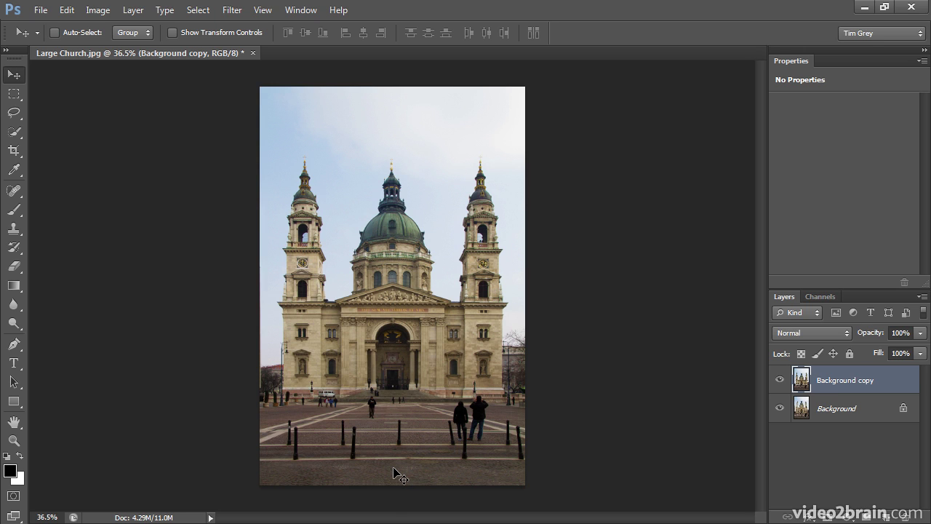
Crop the left, right and bottom edges inside the transparent areas and commit the crop
click(13, 150)
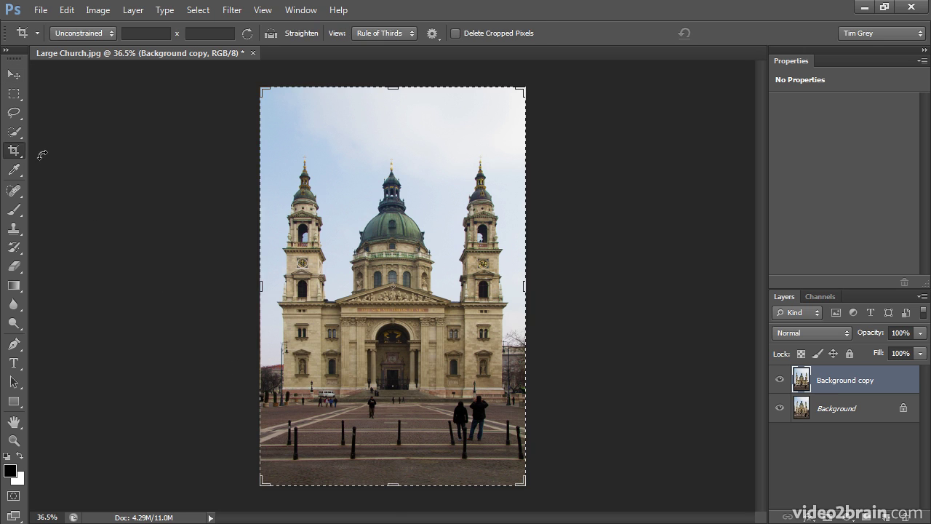
drag(262, 287, 266, 287)
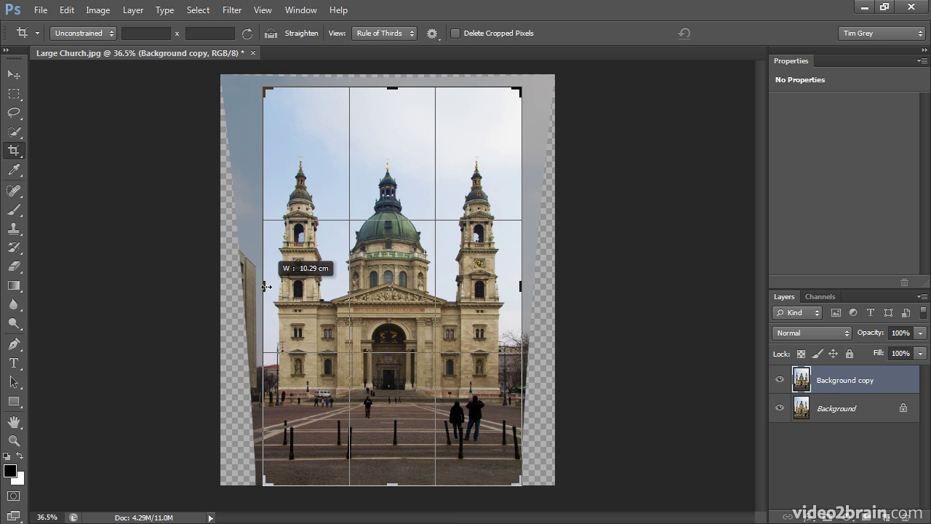
drag(267, 287, 266, 287)
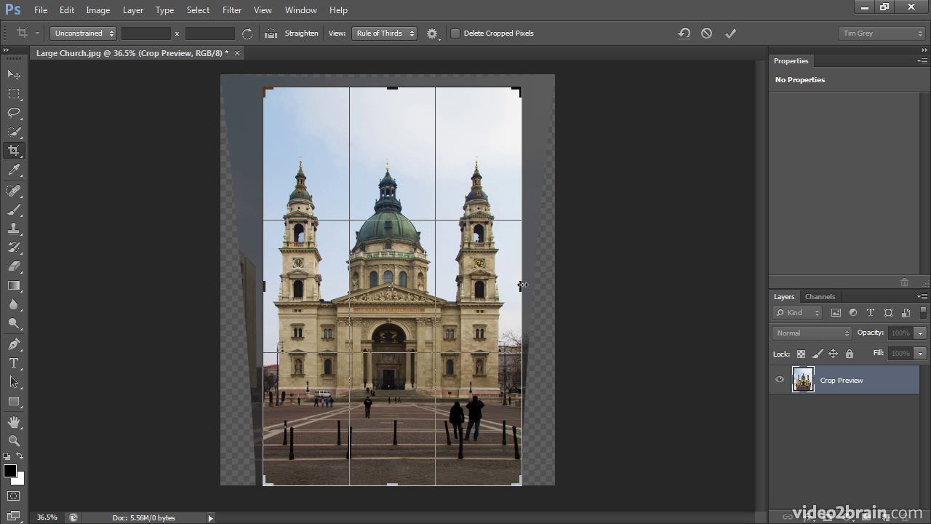
drag(520, 285, 520, 285)
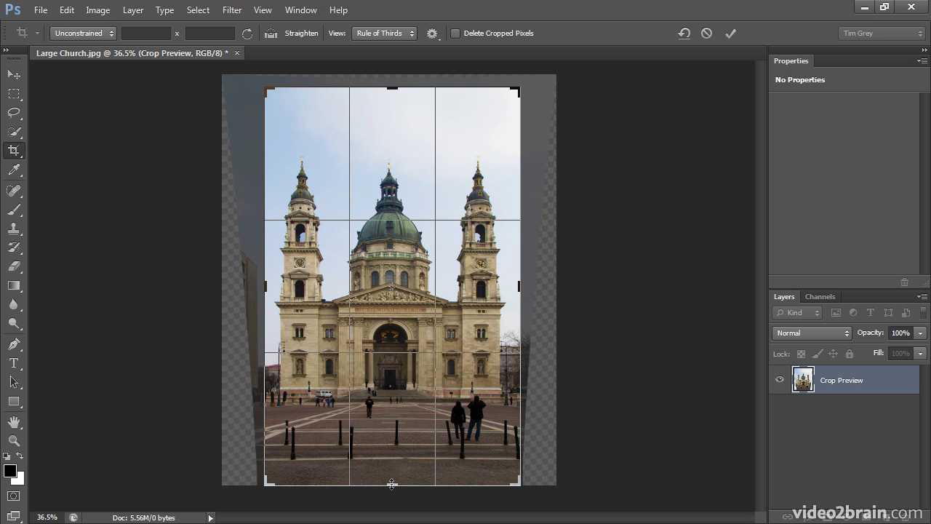
drag(391, 484, 392, 481)
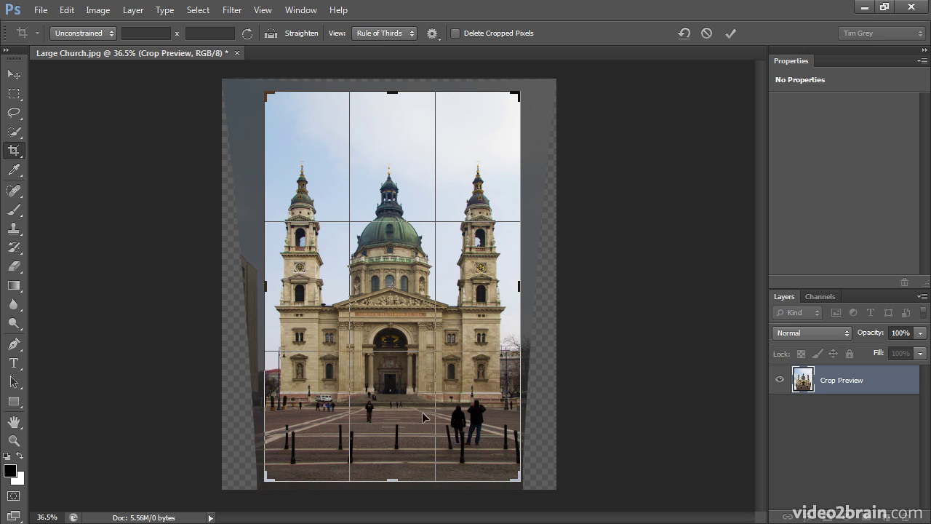
click(730, 34)
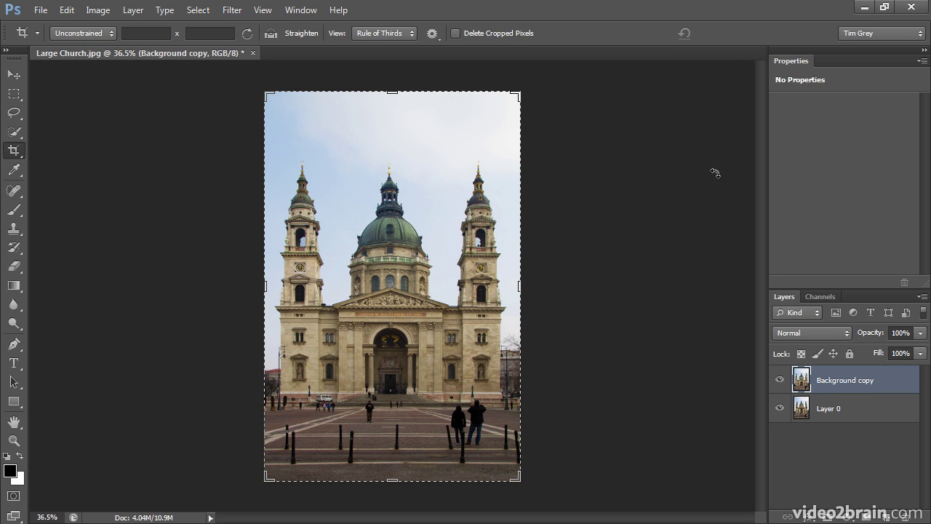
click(14, 76)
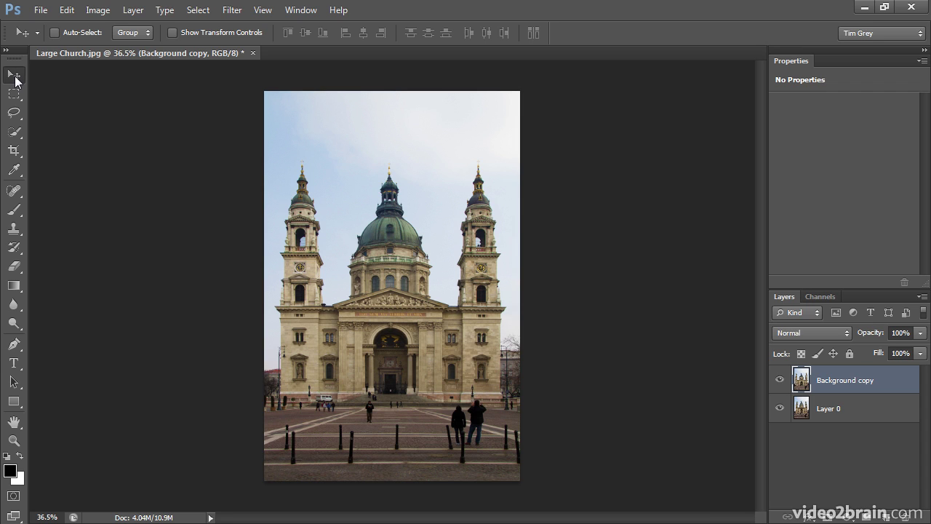